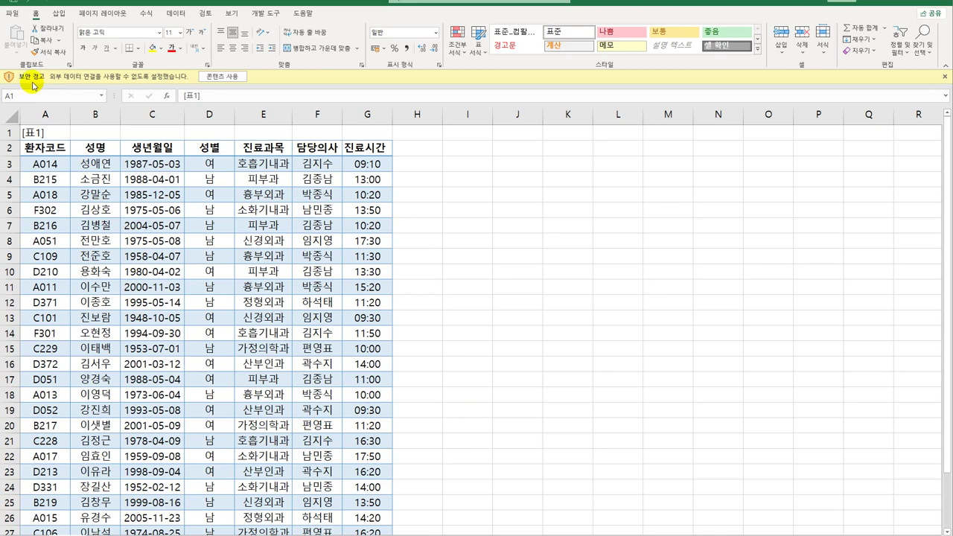
Enable the blocked external data content and check the 생년월일 and 진료시간 columns of the patient table
click(213, 77)
click(213, 77)
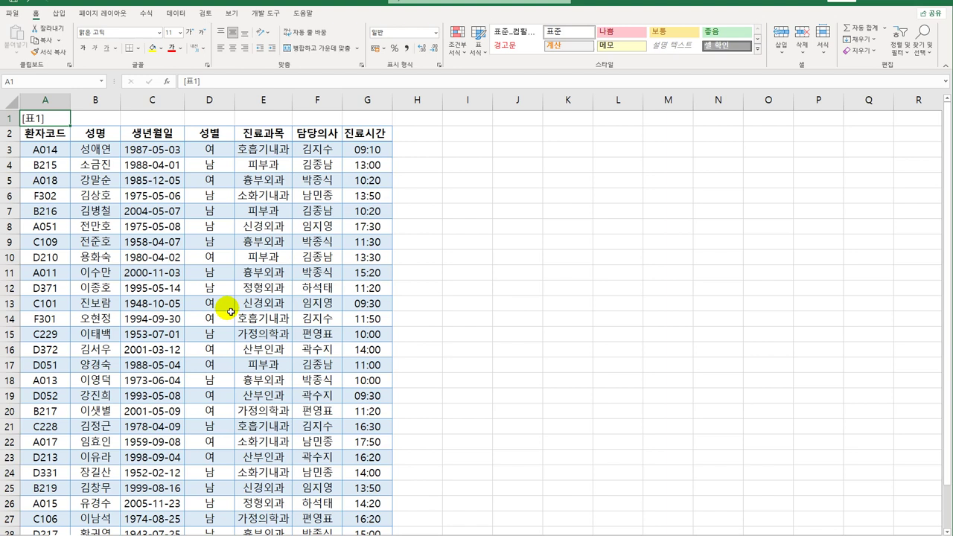
click(168, 134)
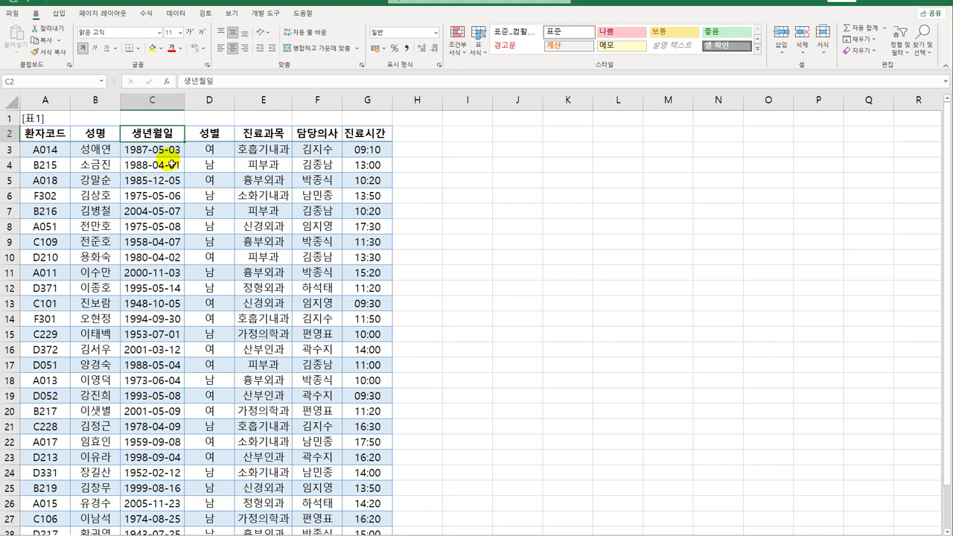
click(363, 134)
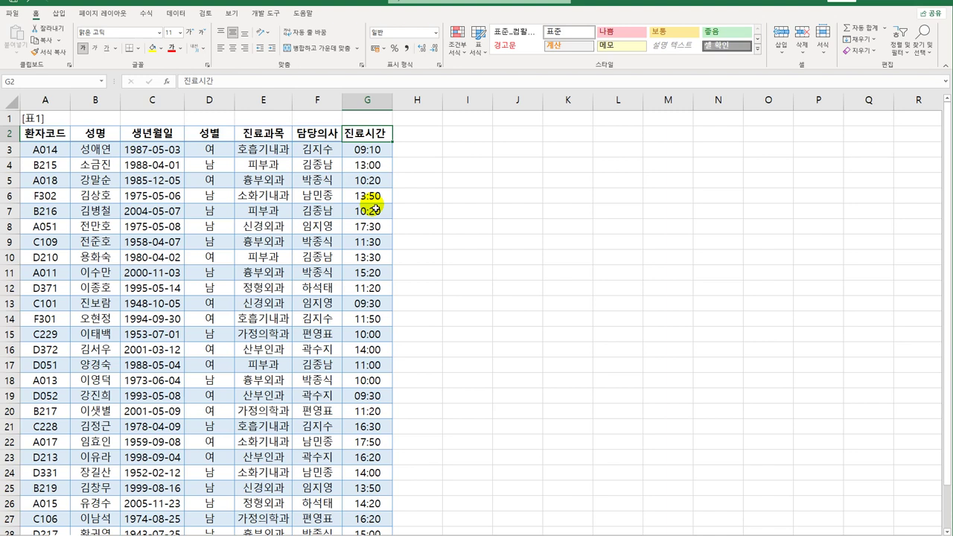
Enter the criteria heading 조건 in cell I2
click(473, 136)
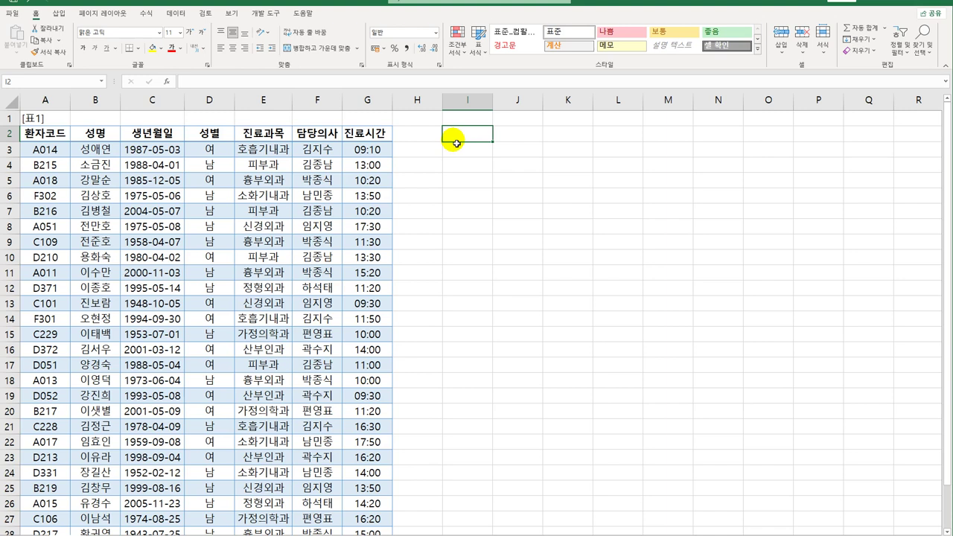
text(조건)
key(Return)
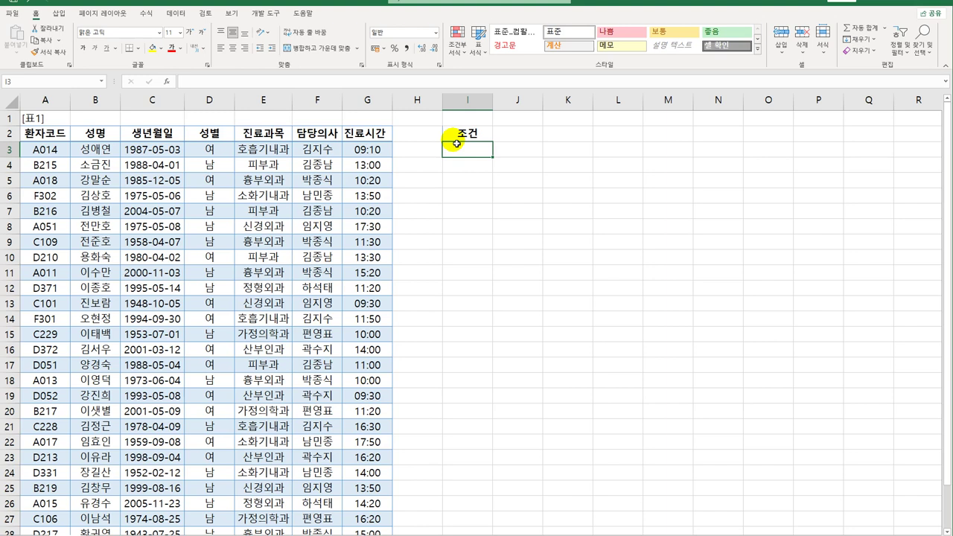
Enter the criteria formula =AND(YEAR(C3)>=1987,G3>=0.5) in cell I3
text(=)
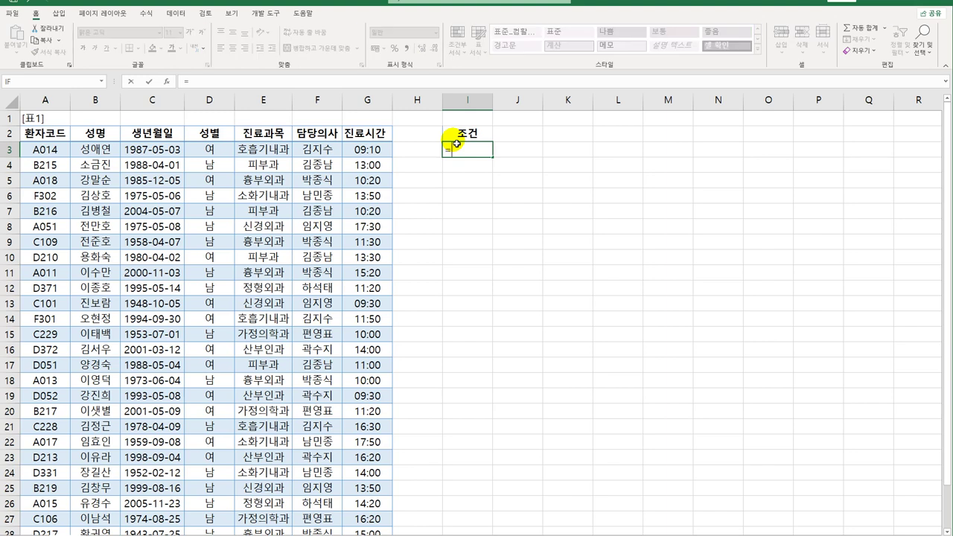
text(and()
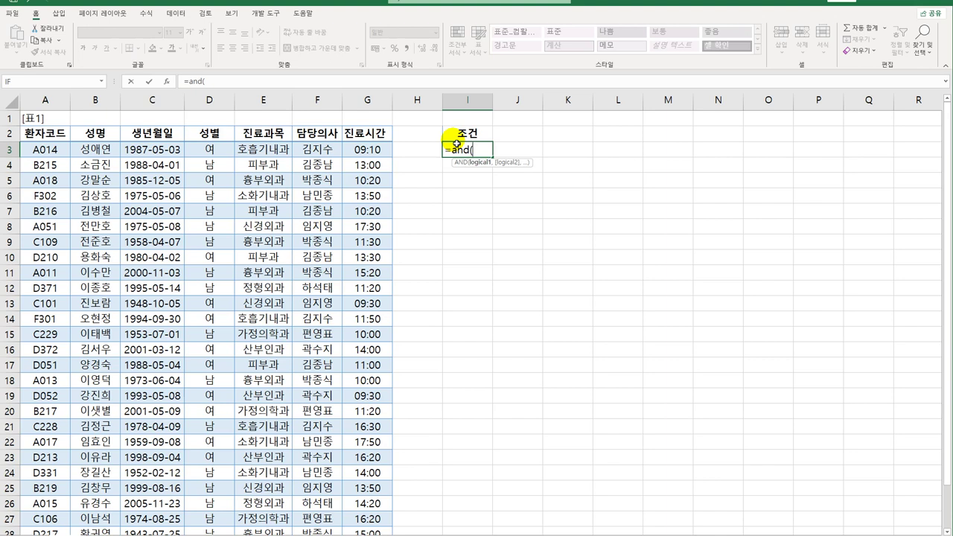
text(year()
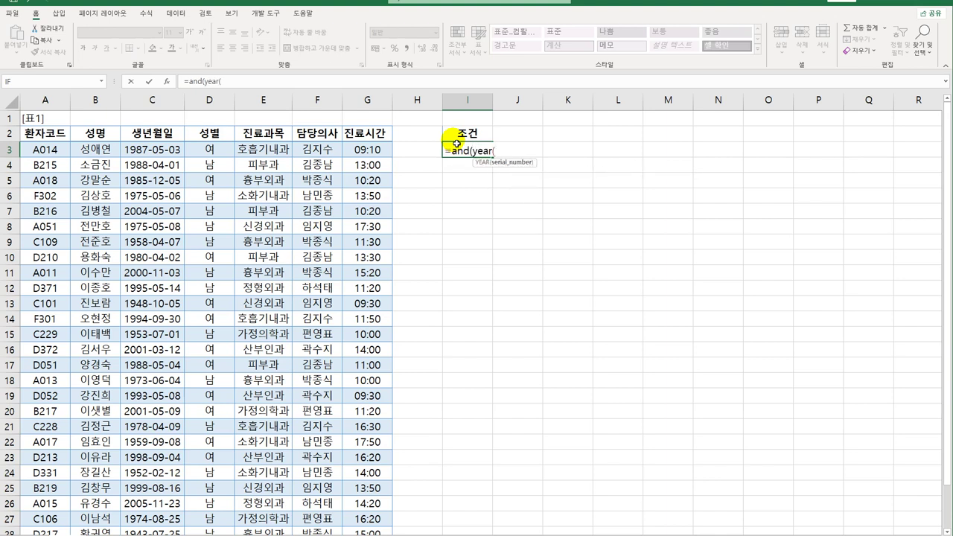
click(178, 149)
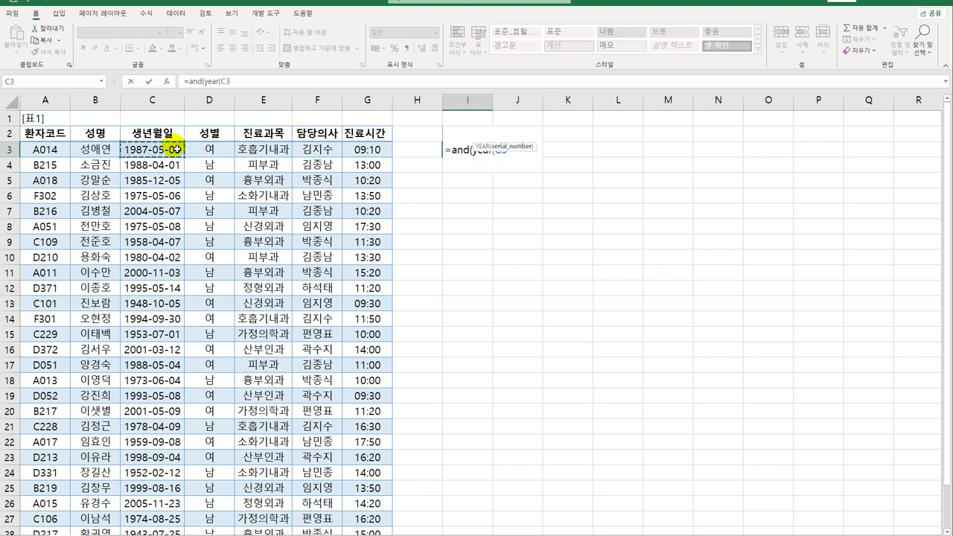
text())
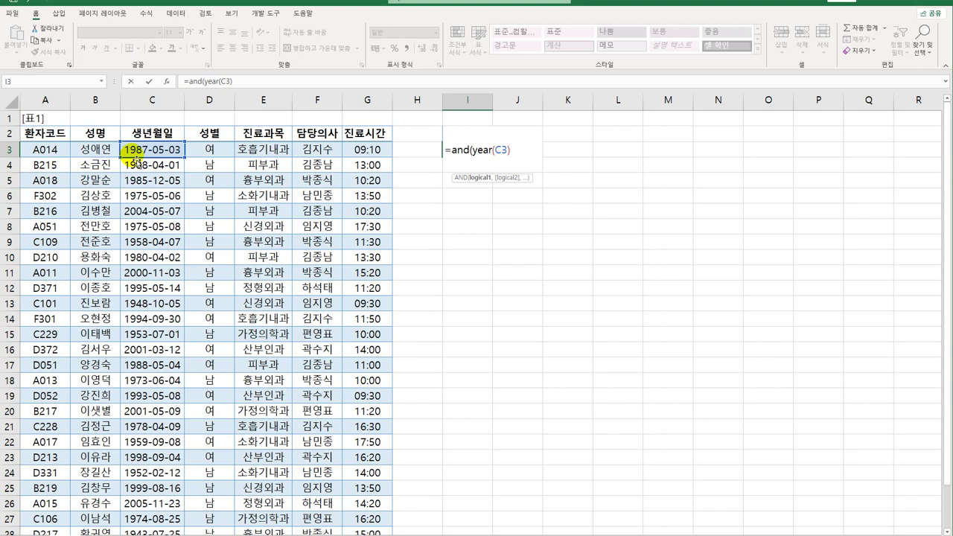
text(>=1987)
text(,)
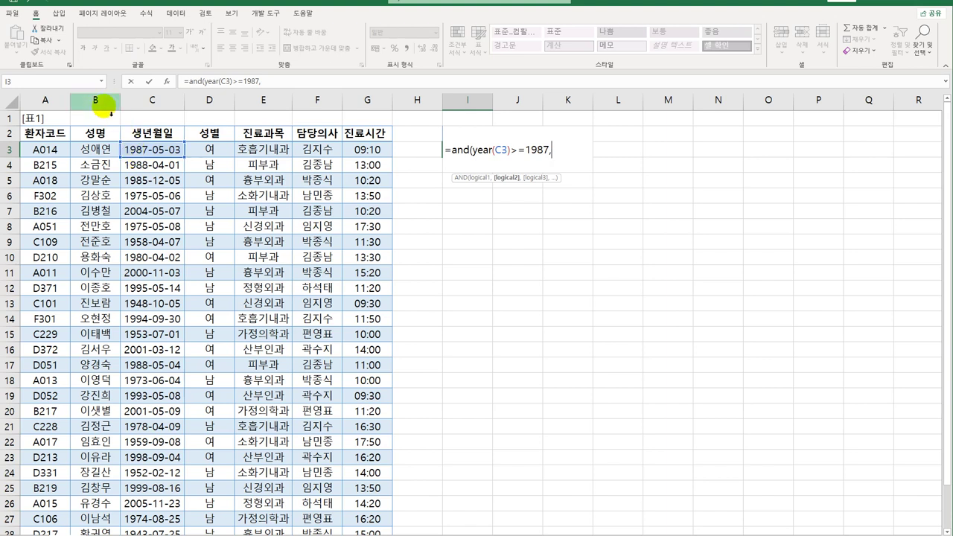
click(378, 154)
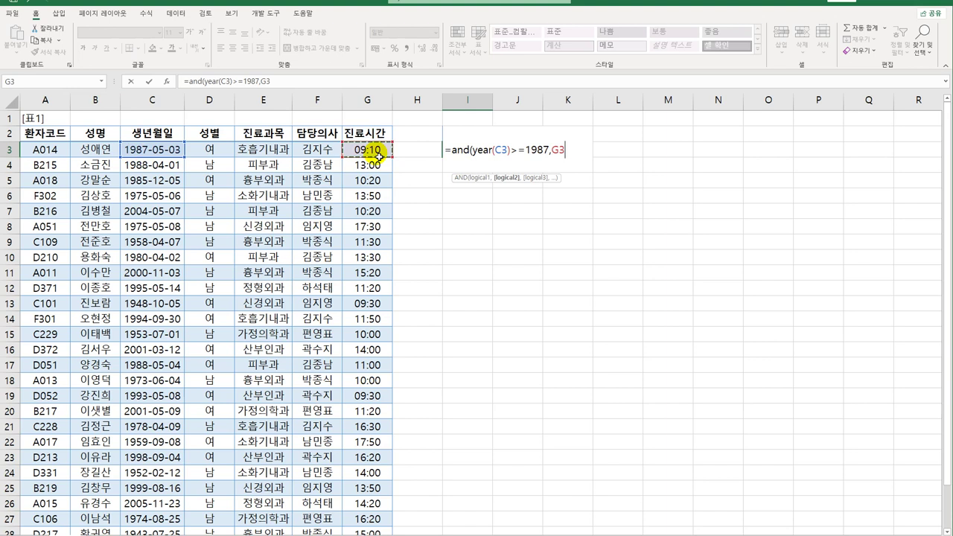
text(>=0.5)
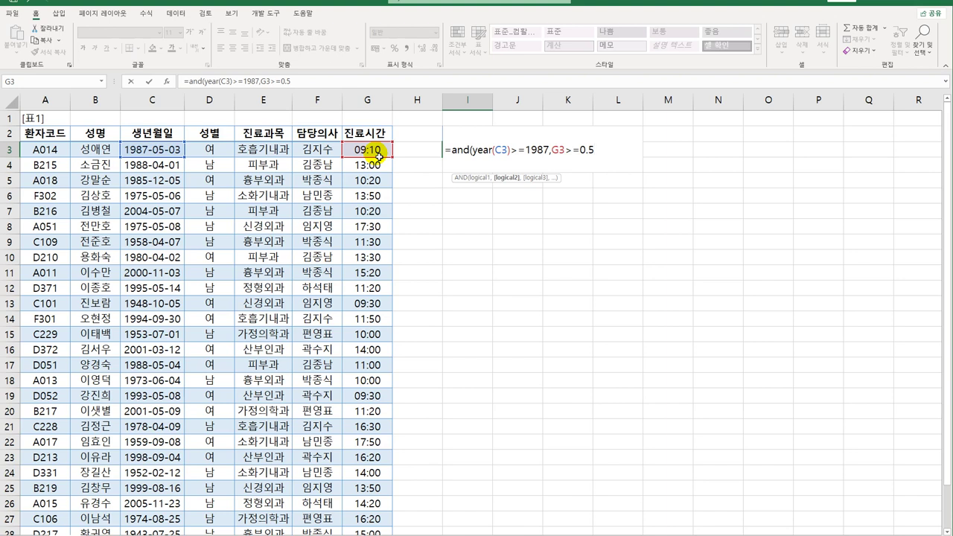
text())
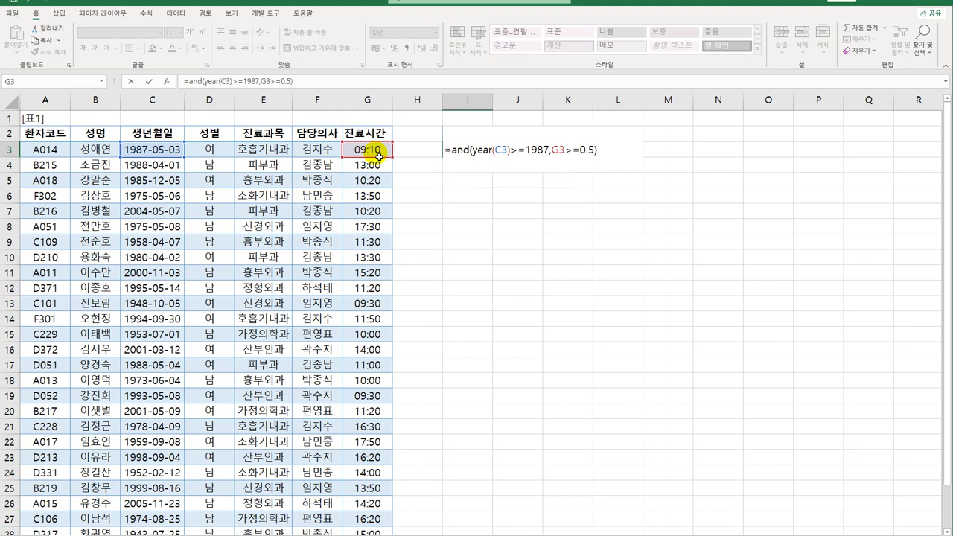
key(Return)
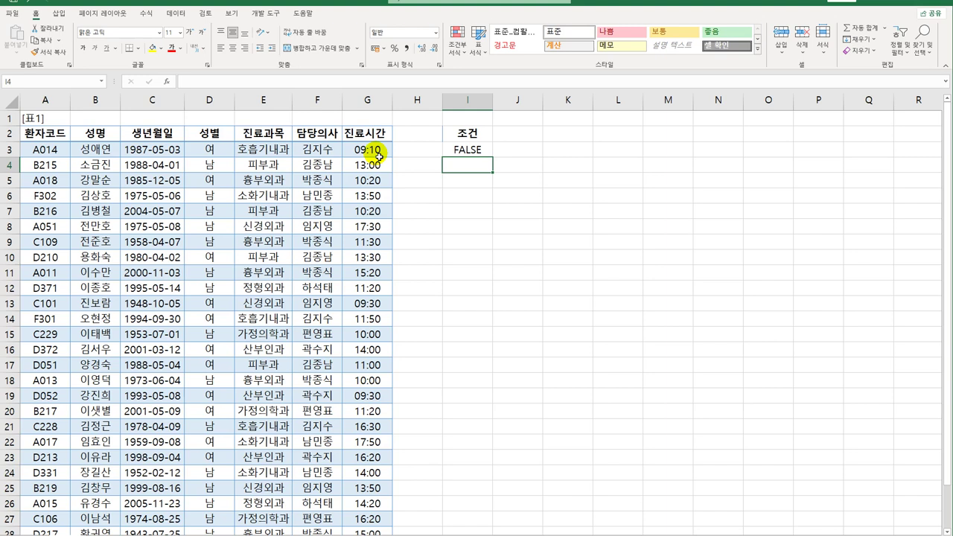
Copy the headers 성명, 생년월일, 진료과목 and 진료시간 from row 2 and paste them starting at cell I5
click(110, 136)
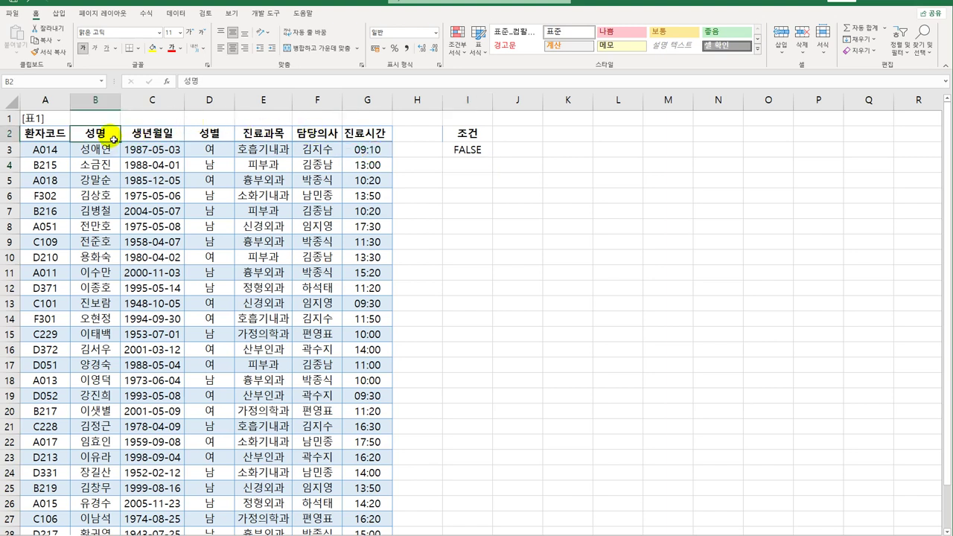
drag(113, 138, 146, 136)
ctrl+click(268, 133)
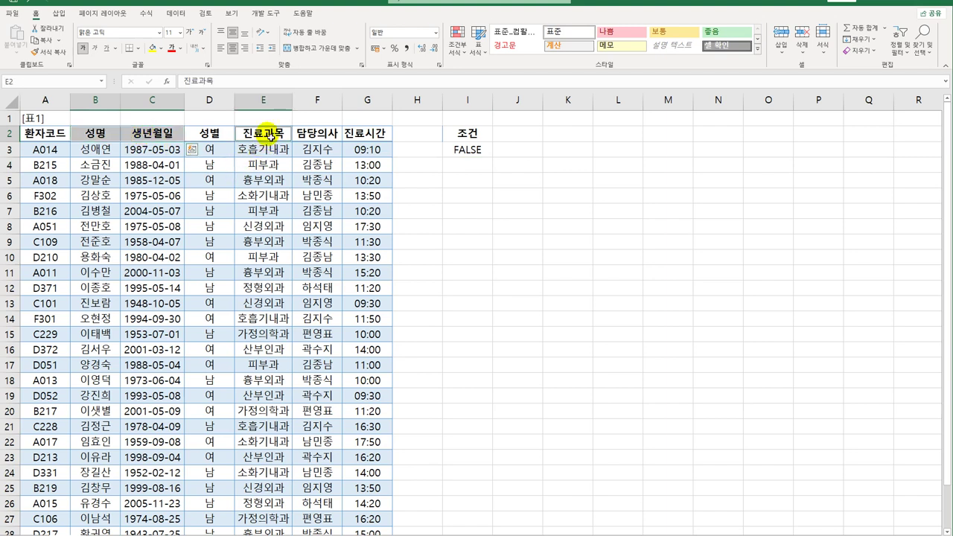
ctrl+click(359, 134)
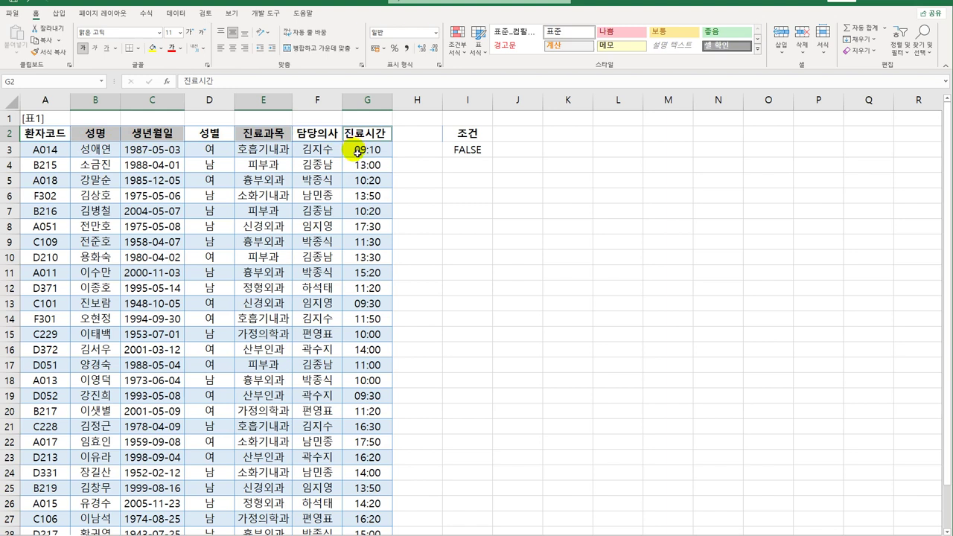
key(ctrl+c)
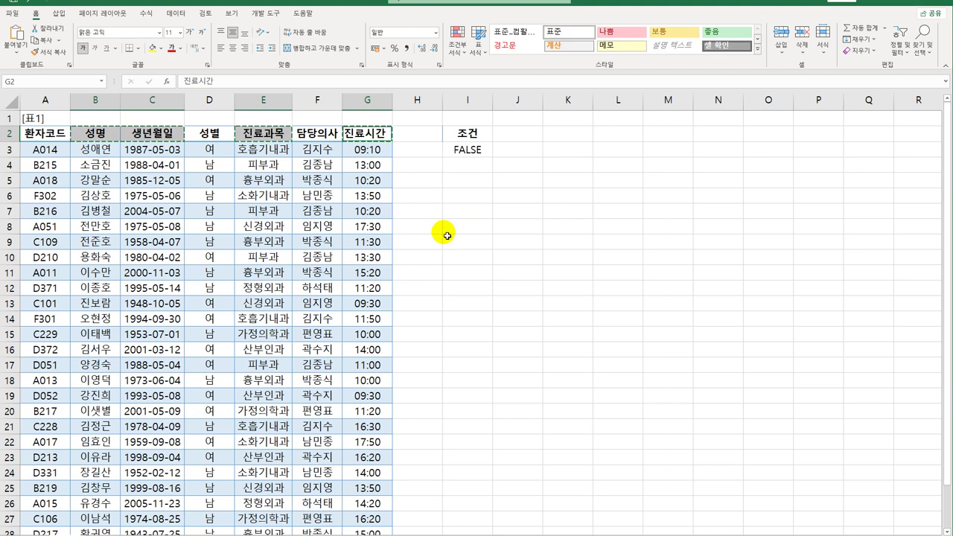
click(465, 184)
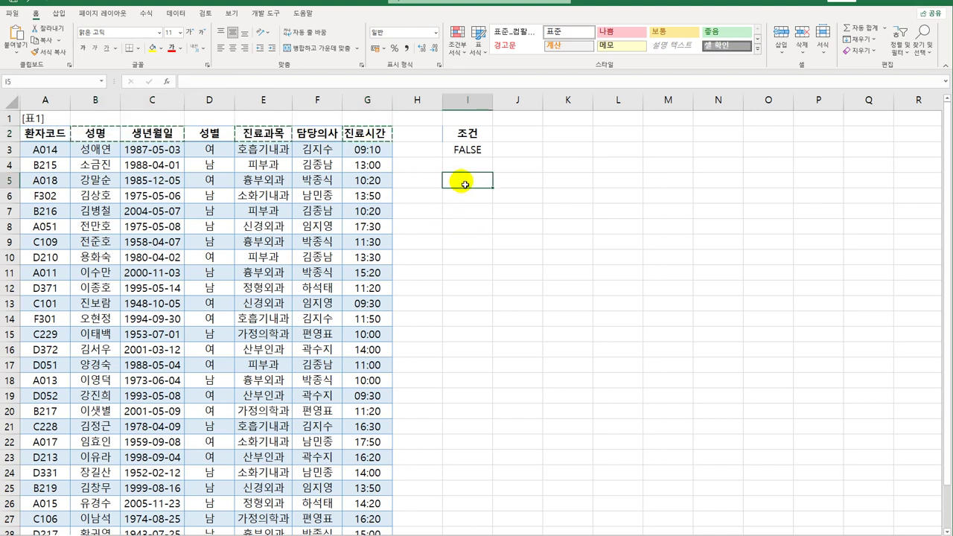
key(ctrl+v)
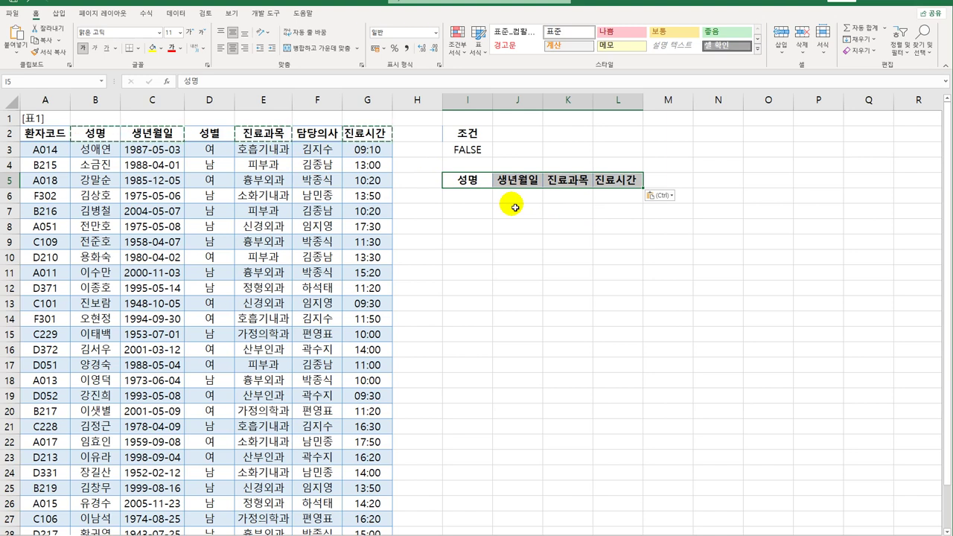
click(478, 186)
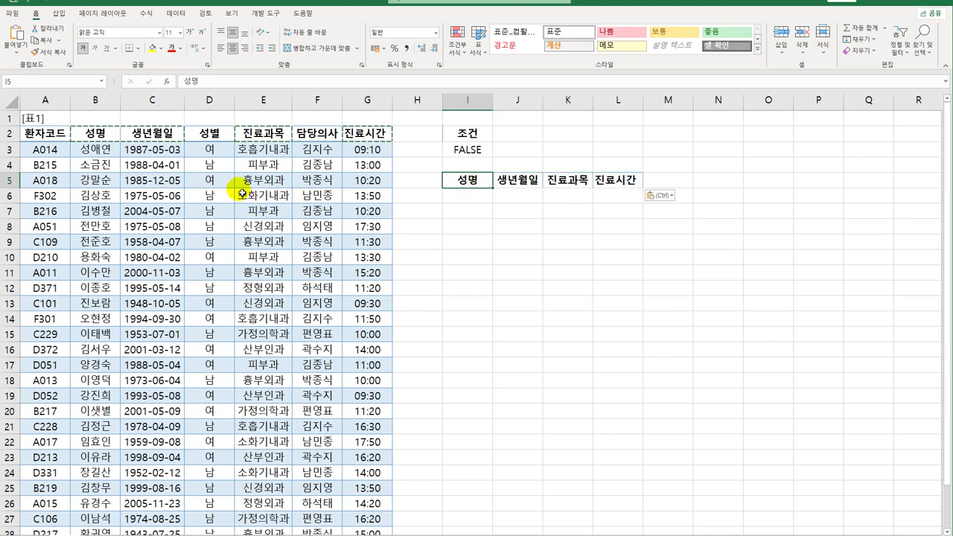
Start an advanced filter on the patient table A2:G30 with I2:I3 as the criteria range
click(110, 134)
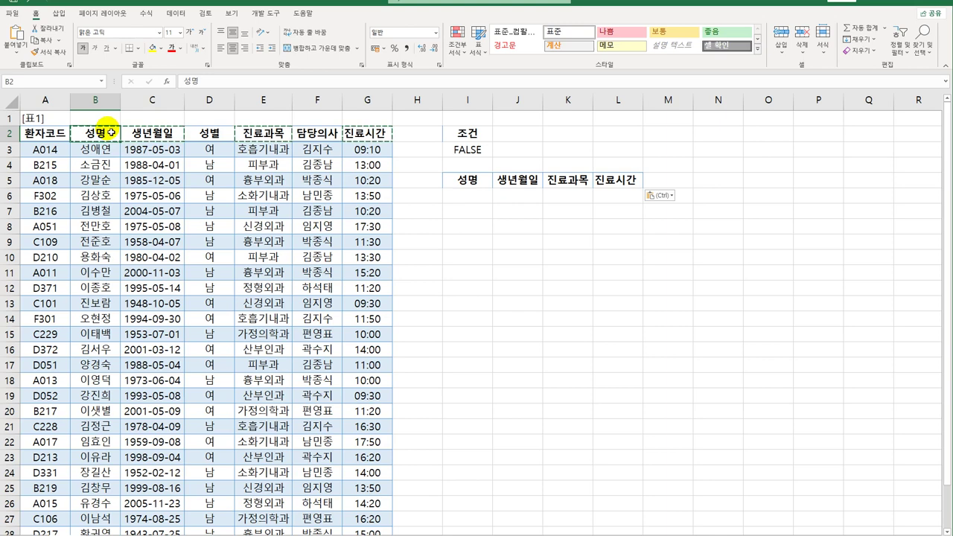
click(127, 169)
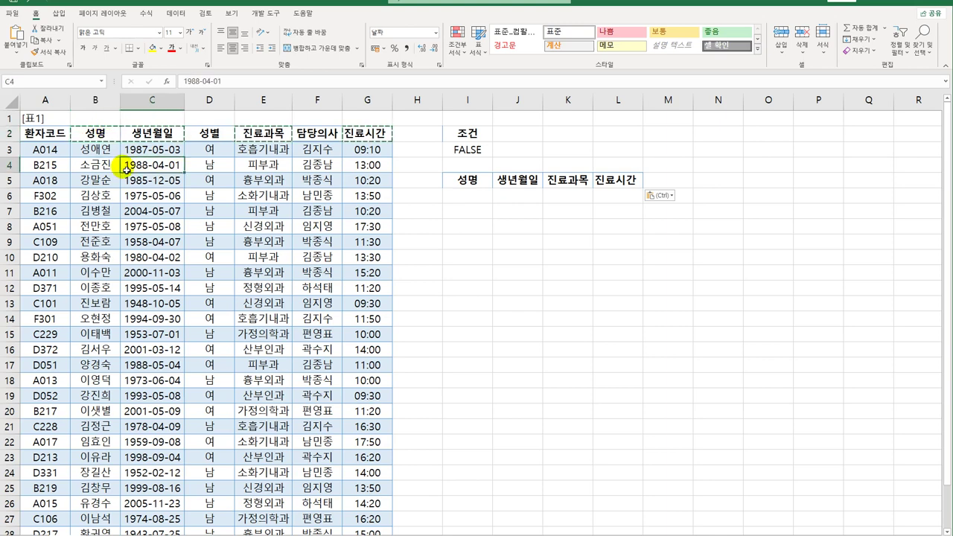
click(176, 12)
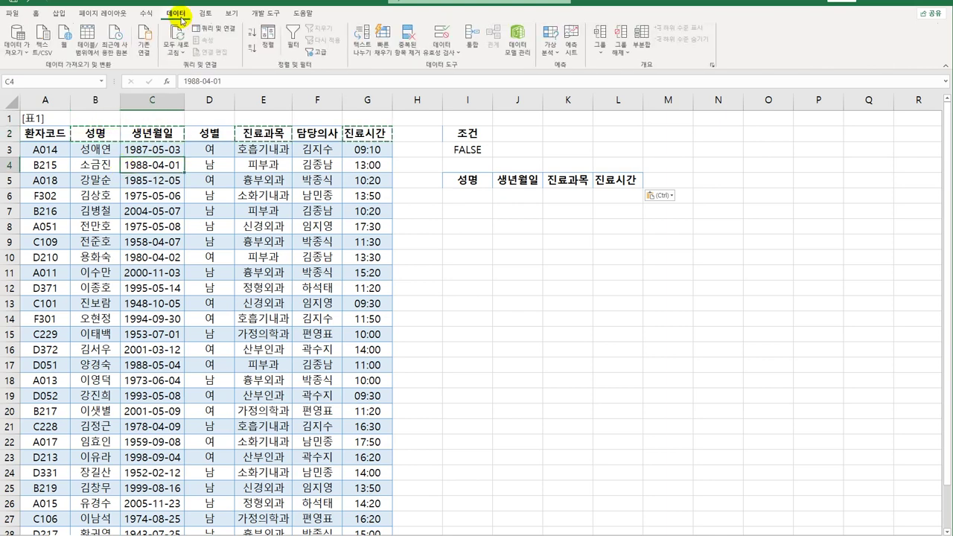
click(318, 52)
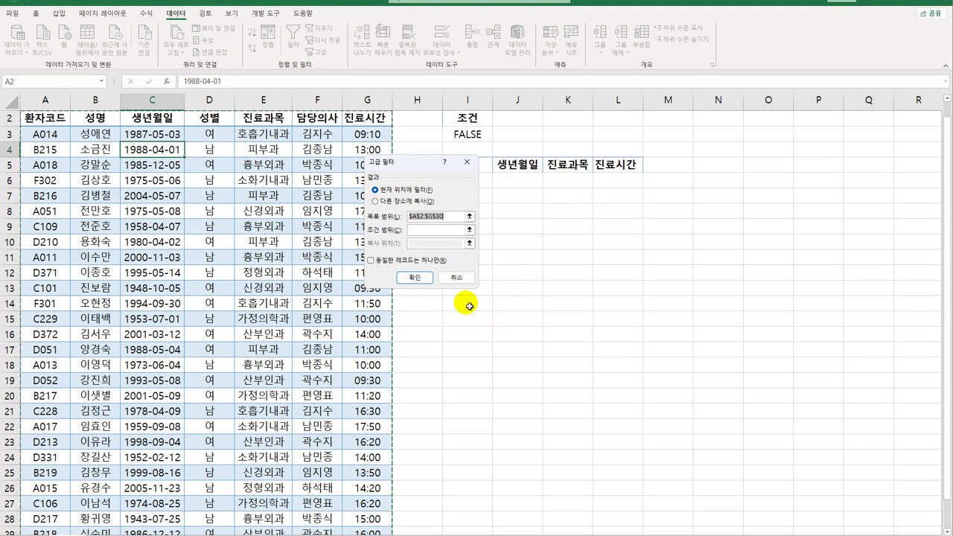
click(427, 229)
scroll(505, 298, up, 1)
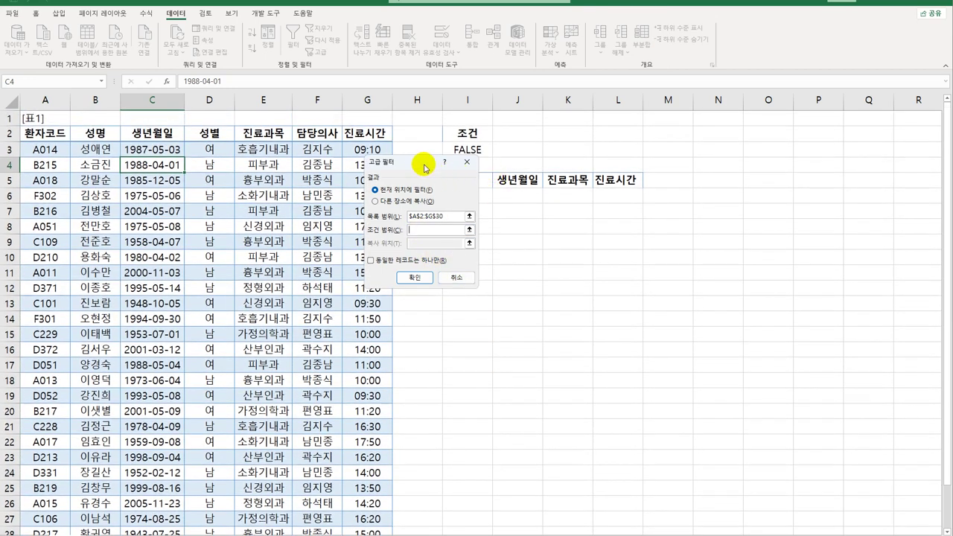
drag(424, 164, 470, 227)
drag(480, 131, 476, 151)
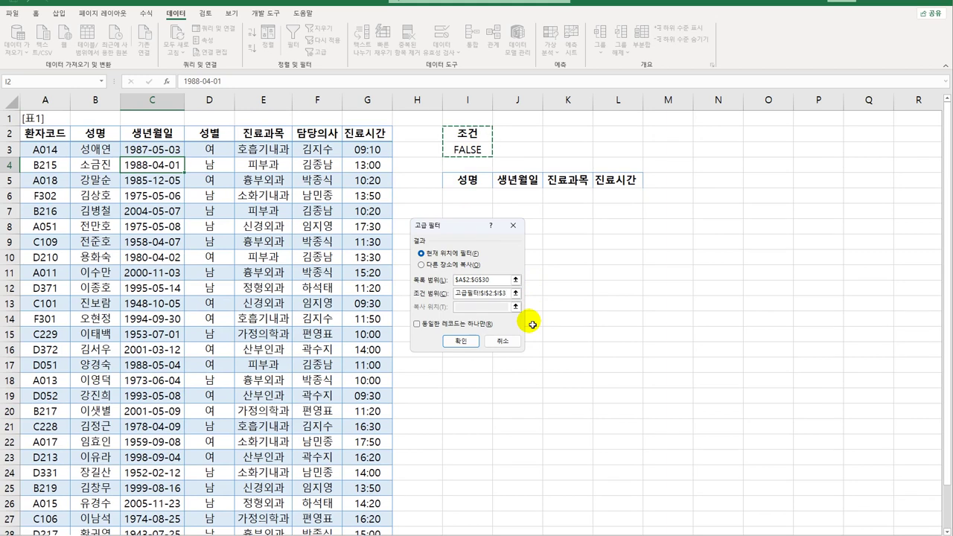
Have the filter copy its results to another location, the headers in I5:L5, and run it
click(428, 264)
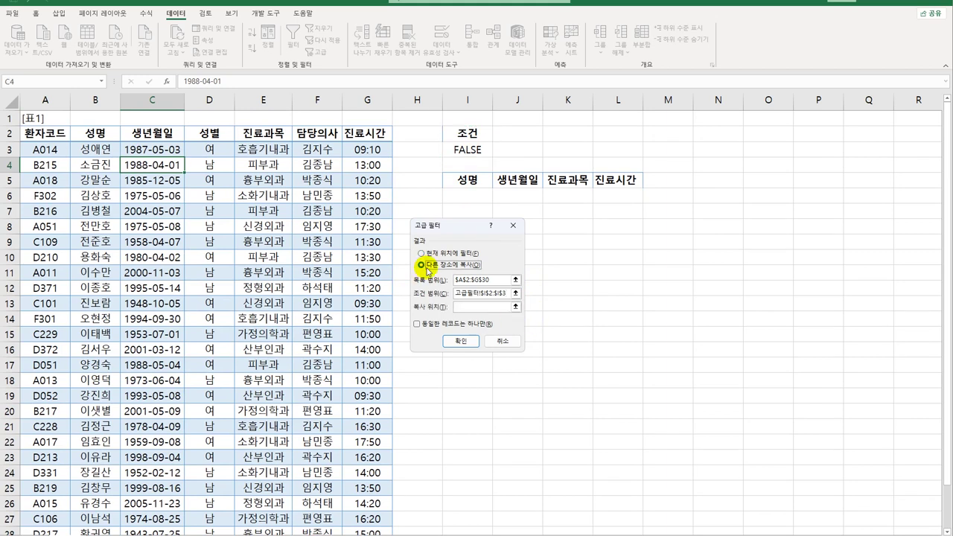
click(465, 306)
drag(467, 179, 618, 180)
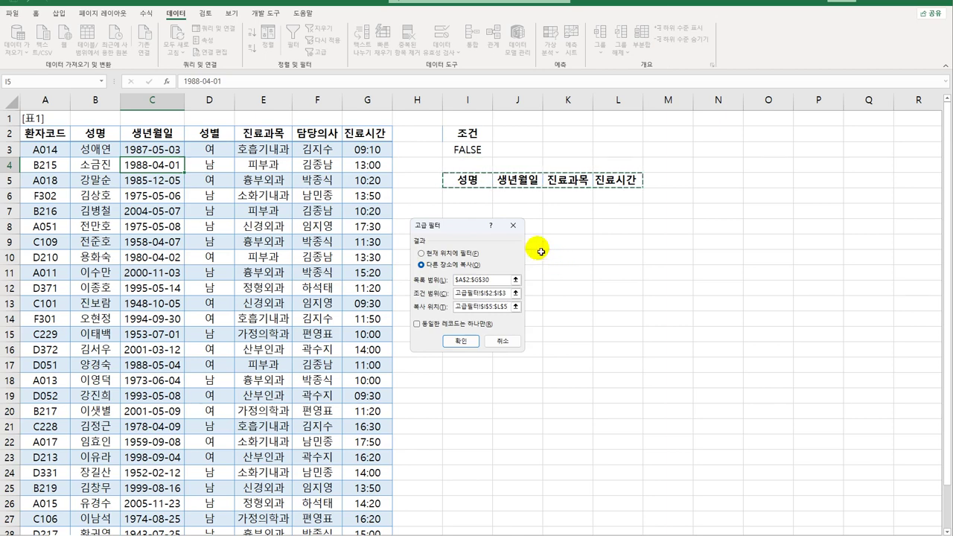
click(467, 342)
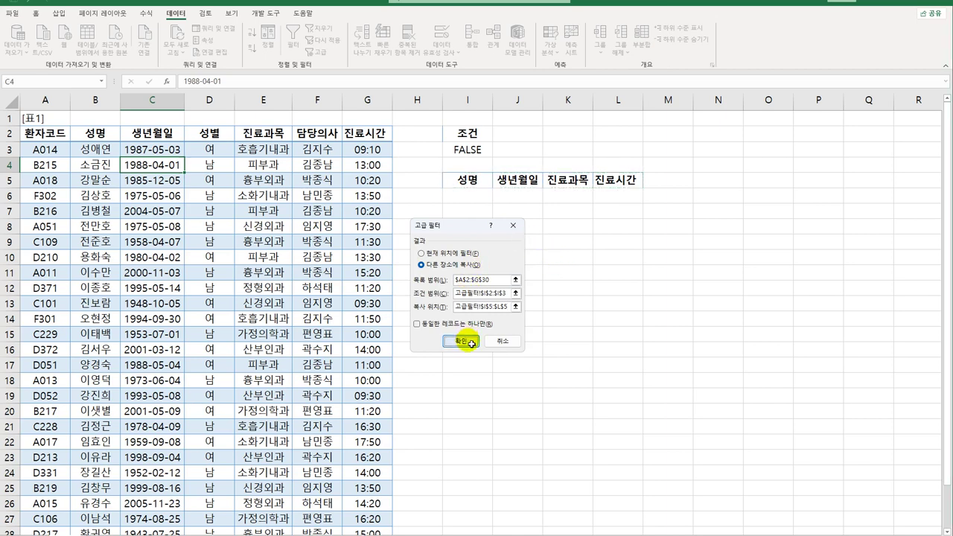
Auto-fit column J so the extracted 생년월일 dates fit its width
double_click(542, 100)
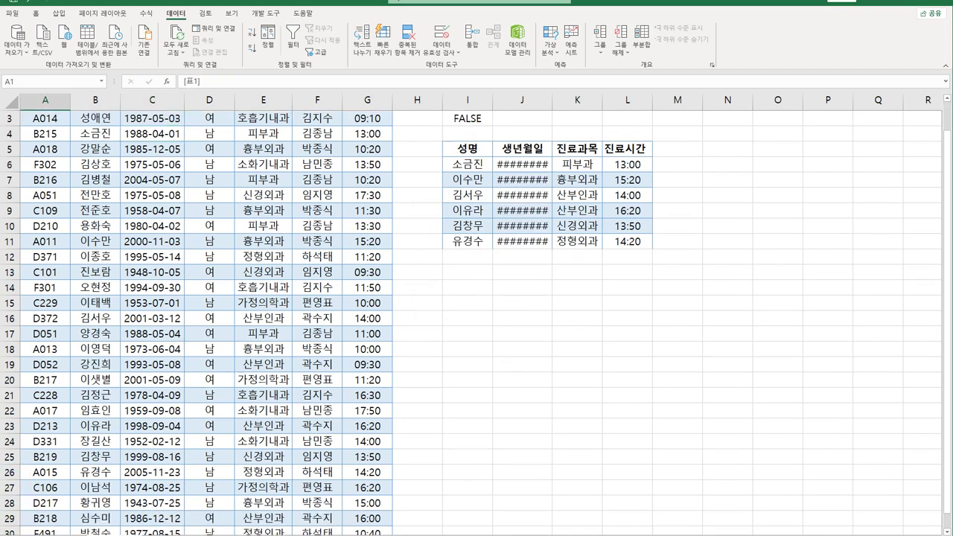
scroll(125, 524, up, 2)
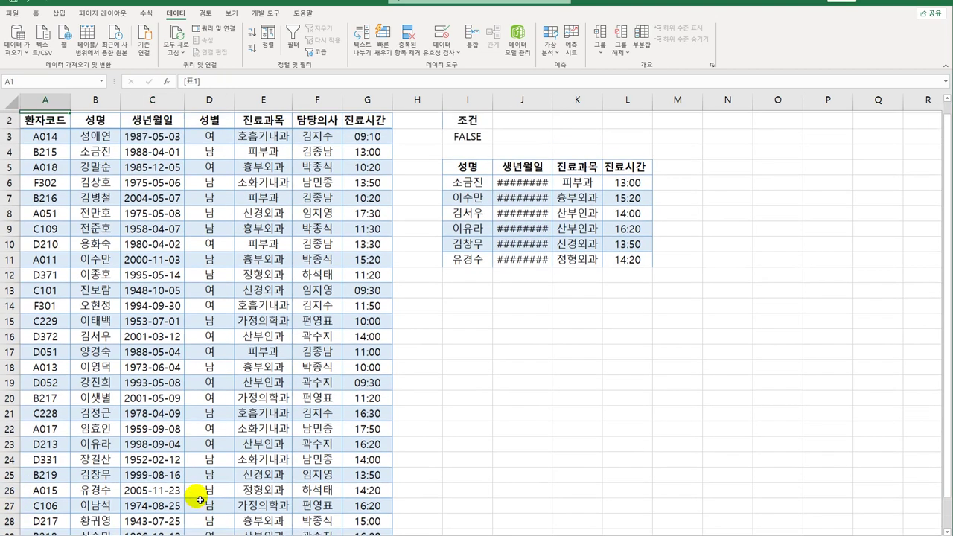
double_click(556, 108)
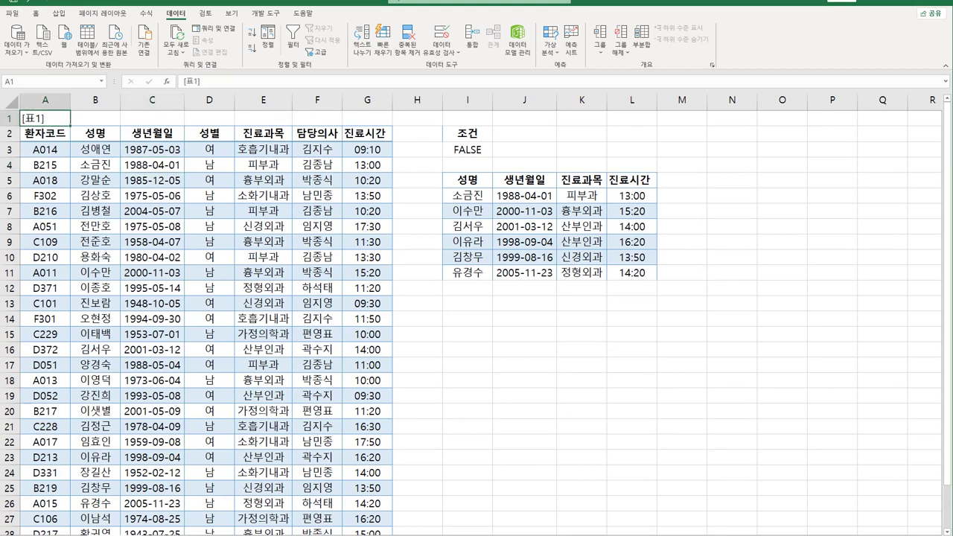
click(466, 181)
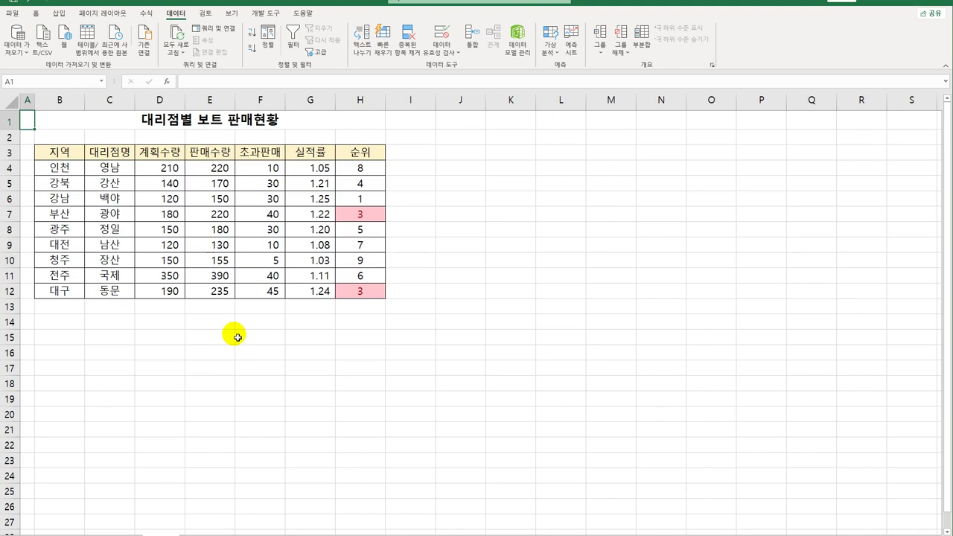
Turn on auto filters for the boat sales table headers in row 3 and filter 판매수량 to values greater than or equal to 200
click(228, 160)
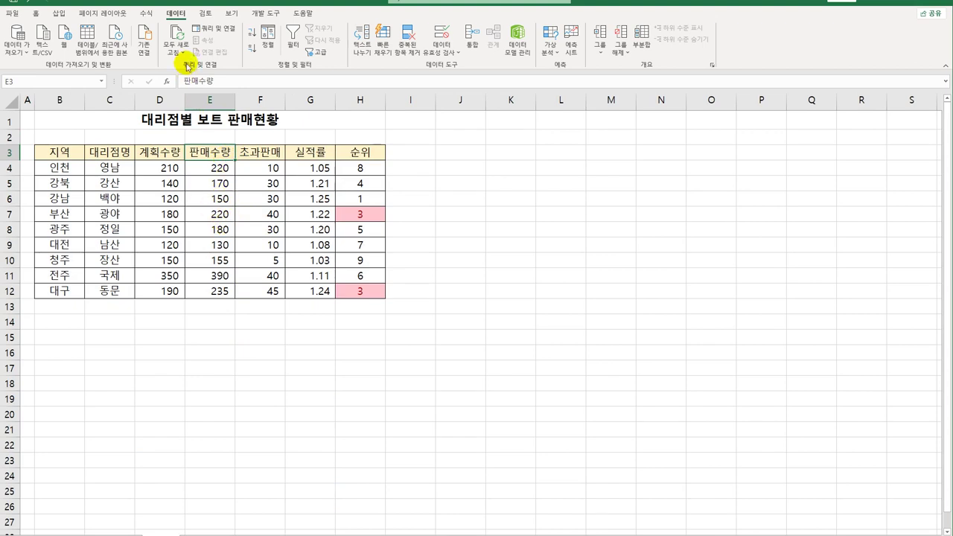
click(291, 45)
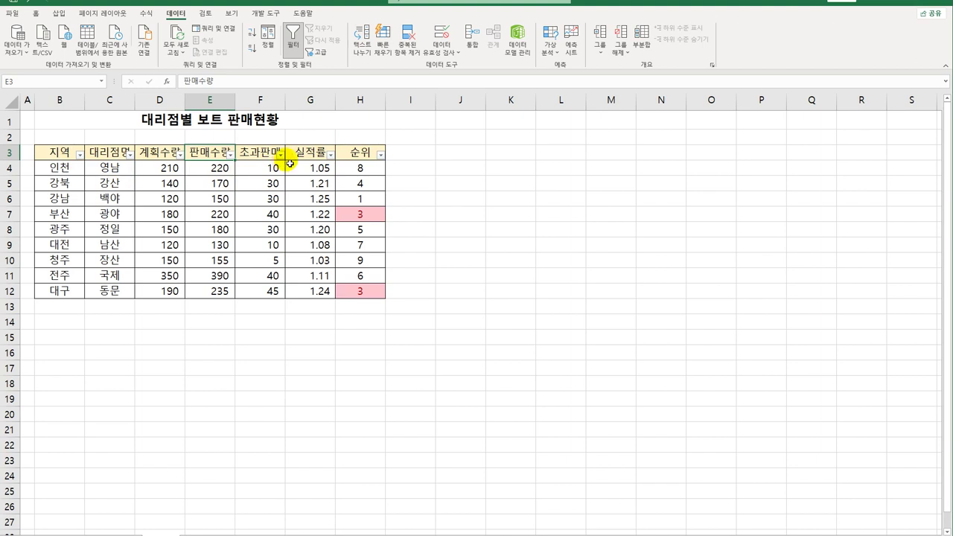
click(232, 156)
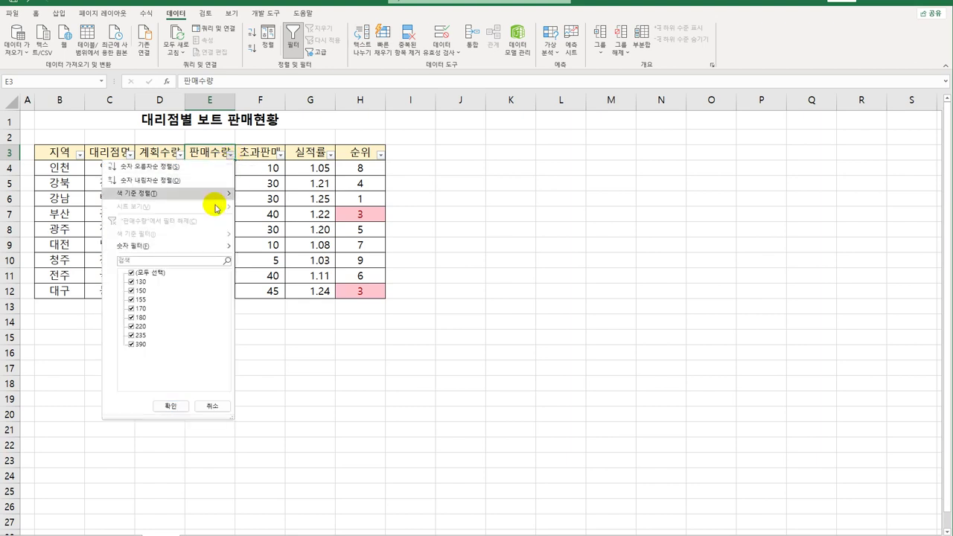
mouse_move(204, 251)
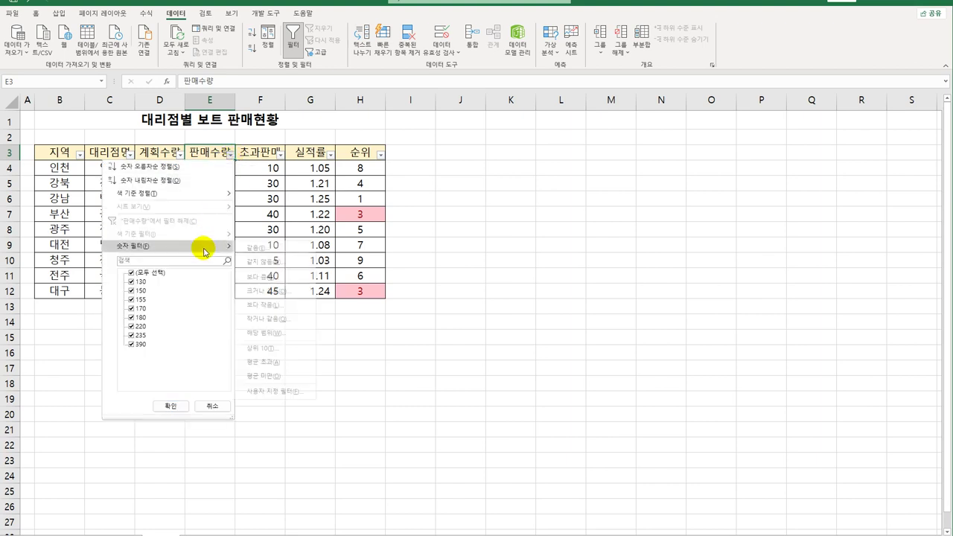
click(296, 293)
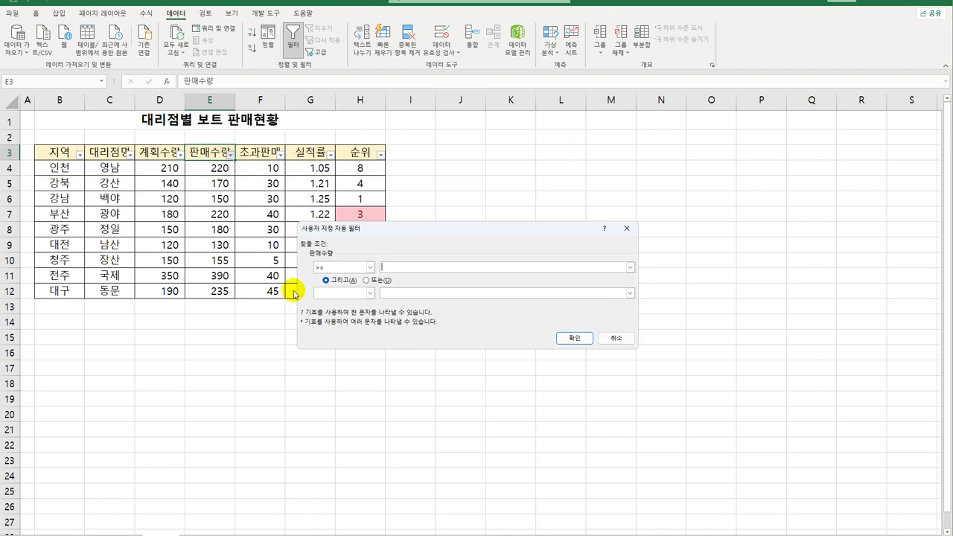
text(200)
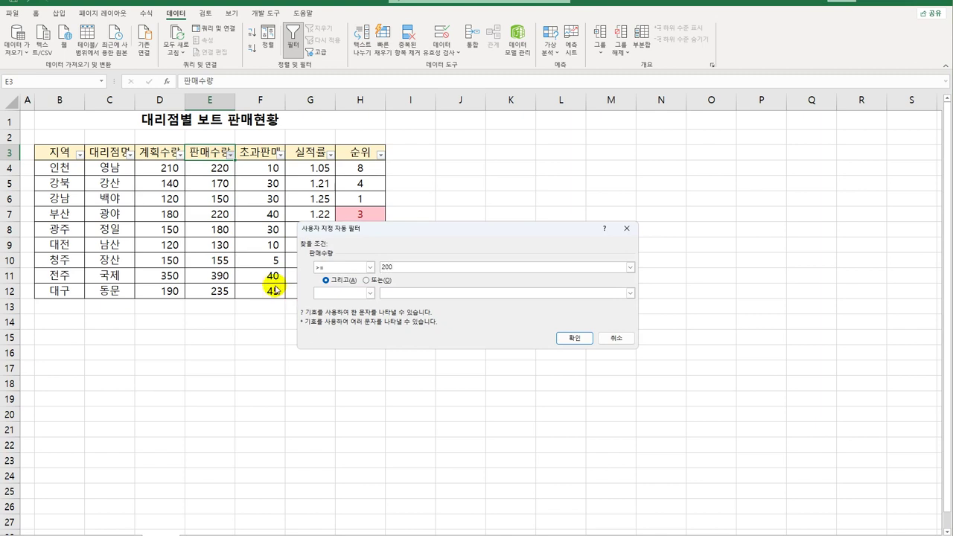
click(577, 340)
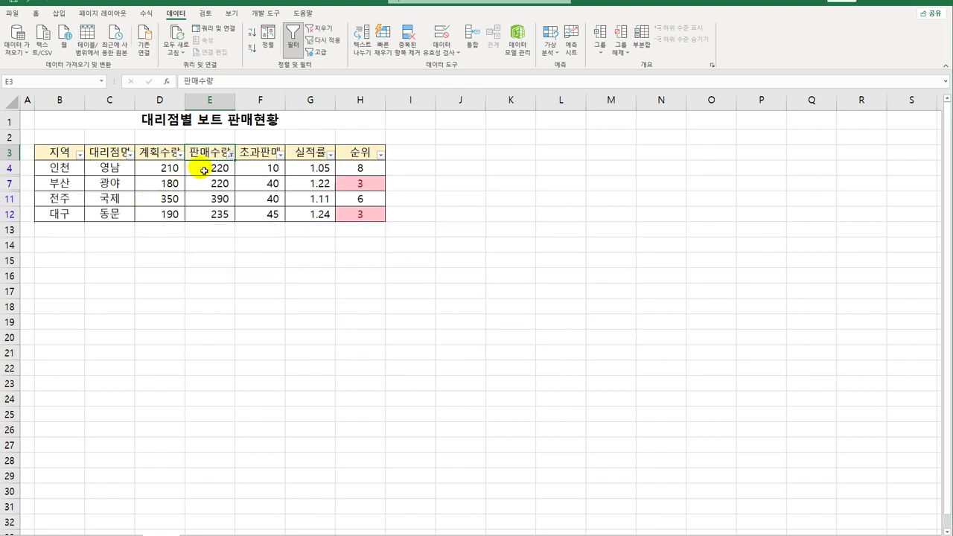
drag(203, 171, 207, 214)
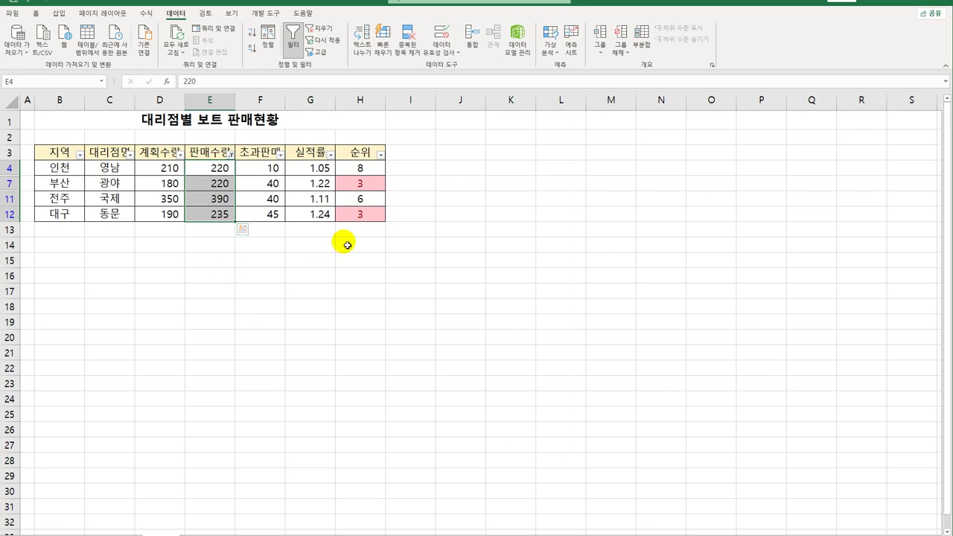
click(402, 242)
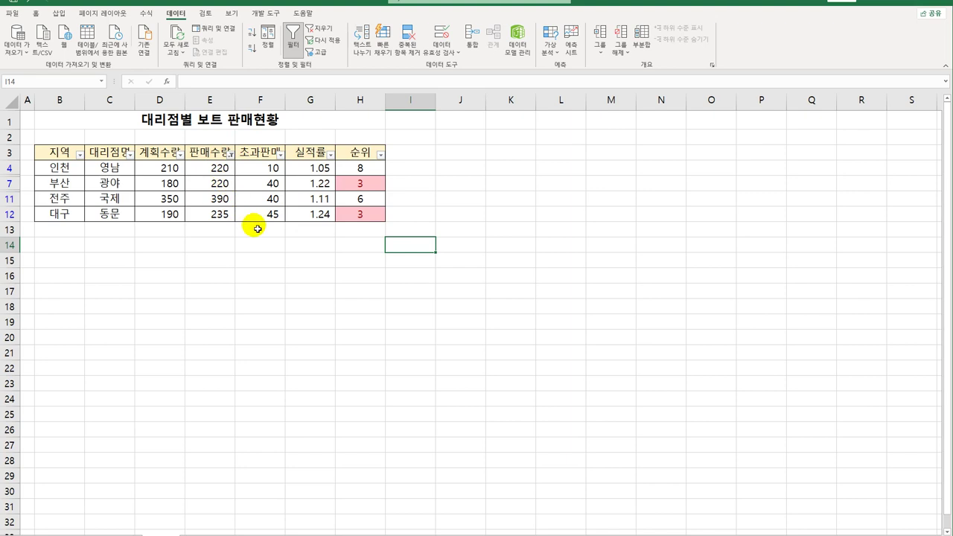
Sort the filtered table by 판매수량 in descending order
click(205, 153)
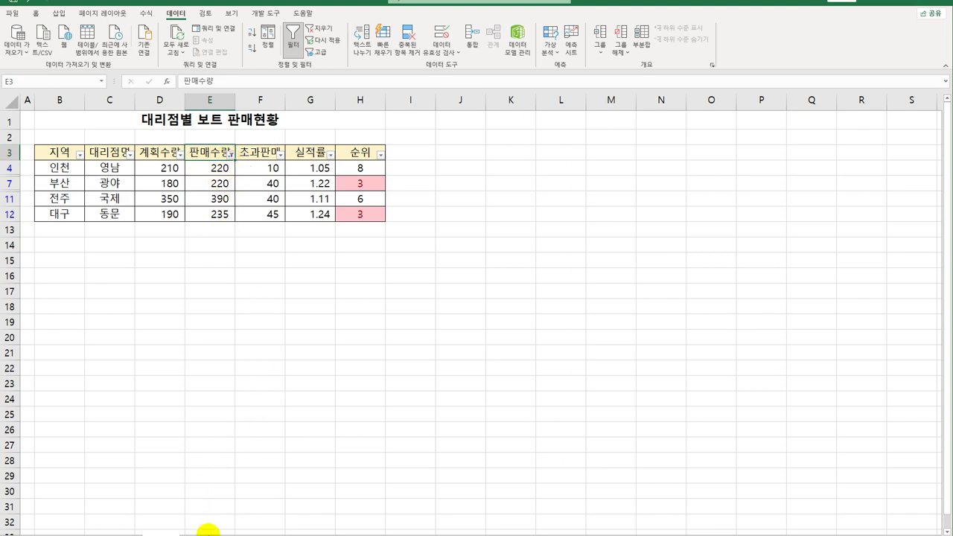
click(28, 119)
click(204, 152)
click(28, 119)
click(205, 152)
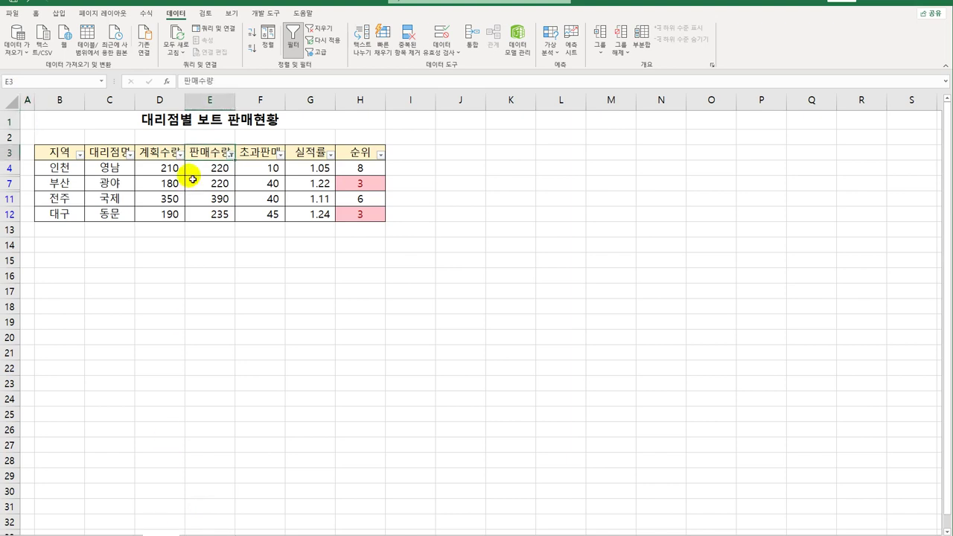
click(233, 156)
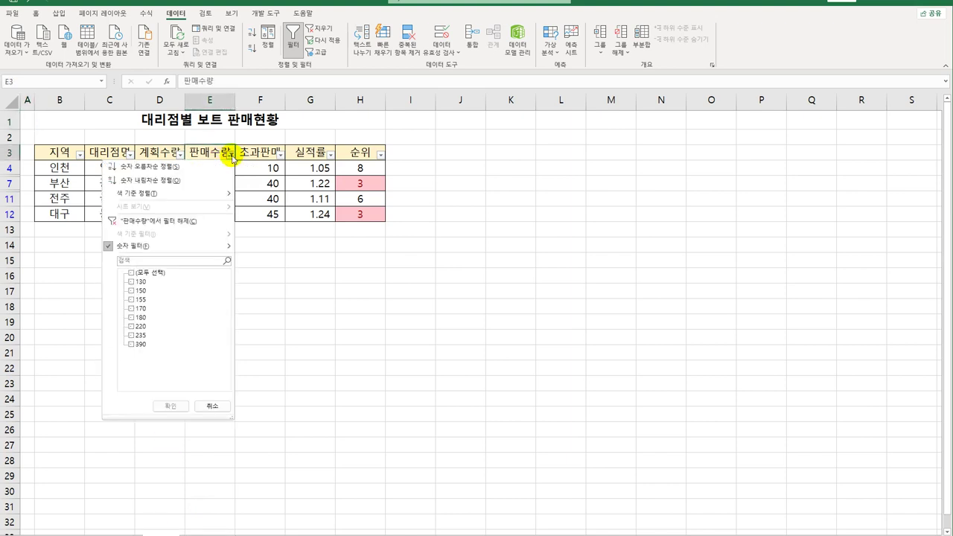
click(175, 183)
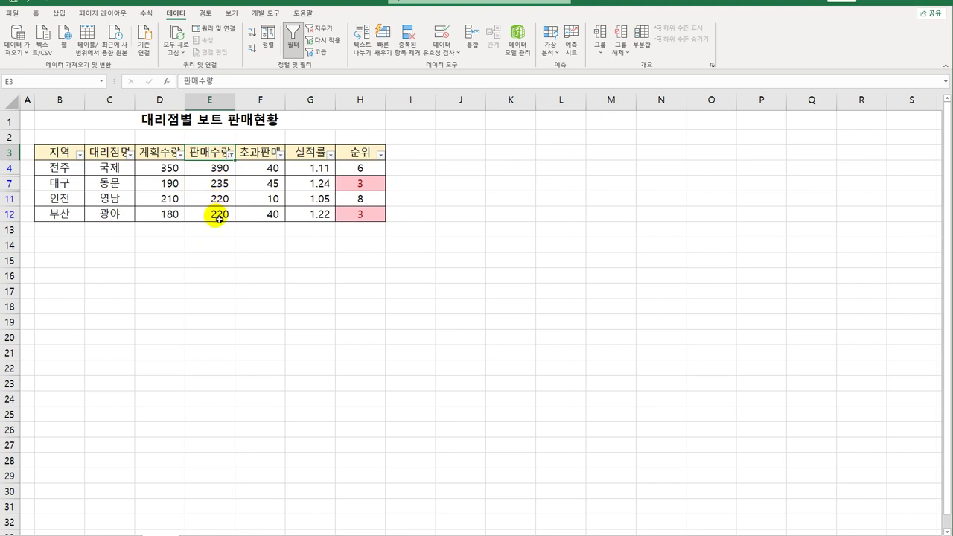
Filter the 순위 column by cell colour to keep only the pink-filled cells
click(361, 152)
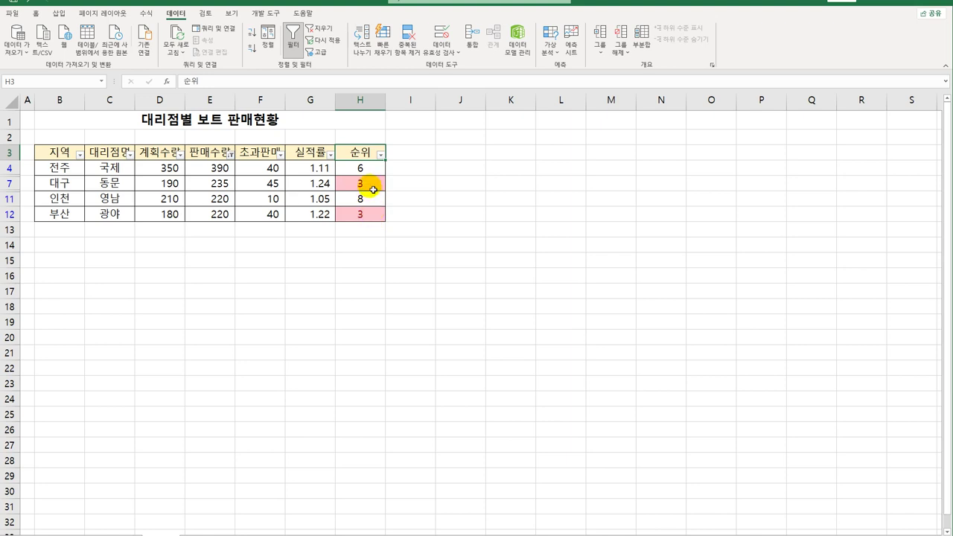
click(380, 154)
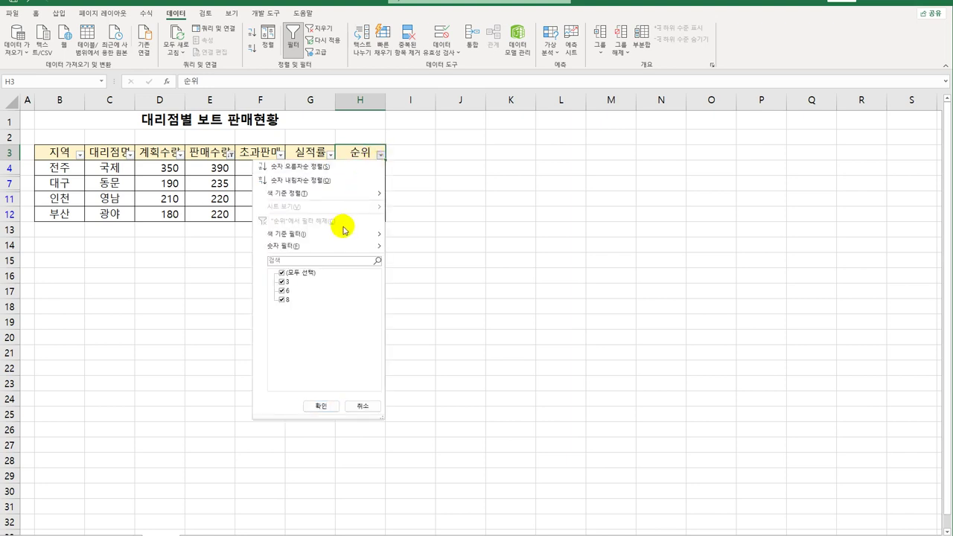
mouse_move(338, 233)
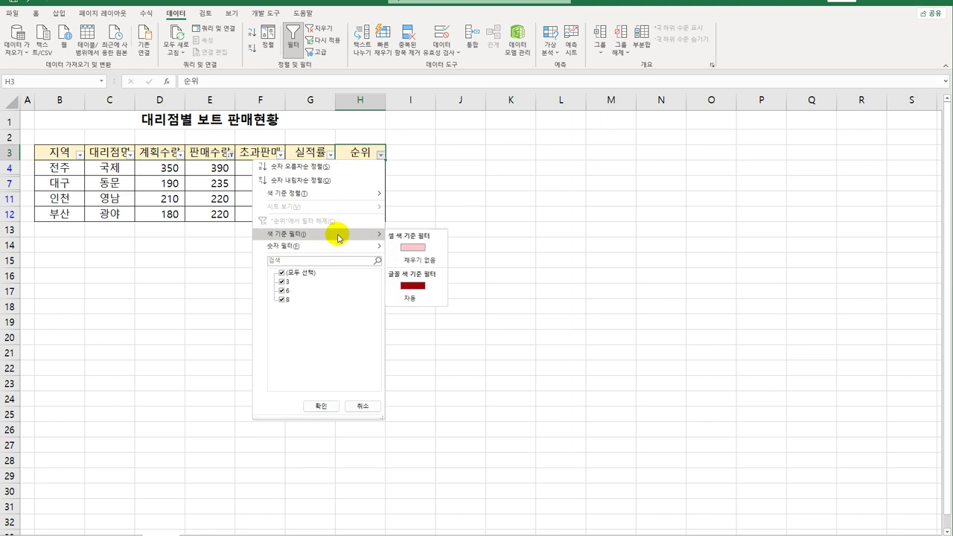
click(414, 248)
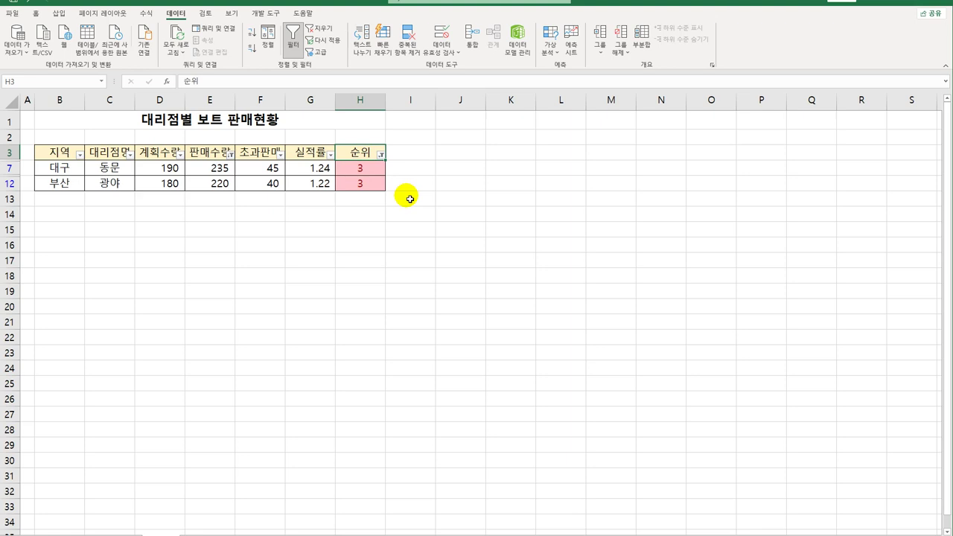
click(463, 251)
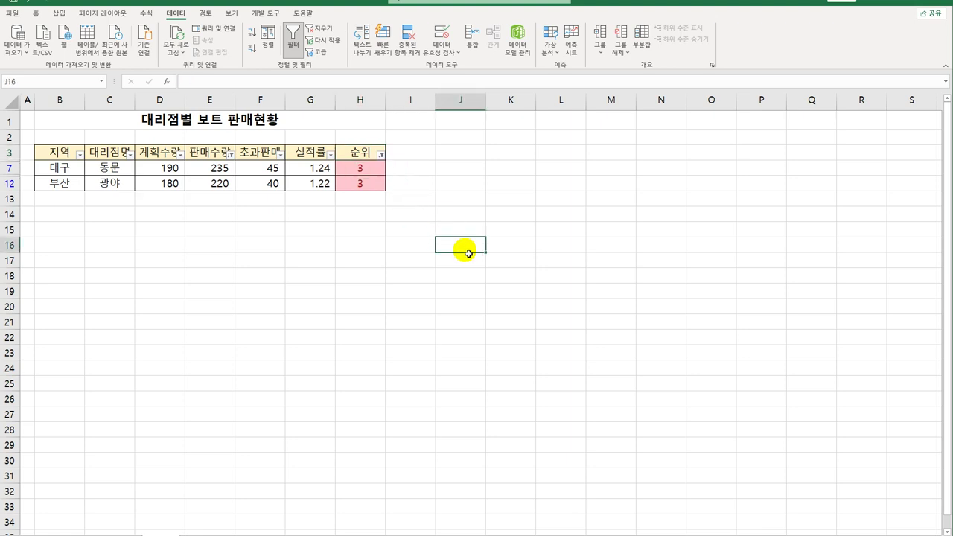